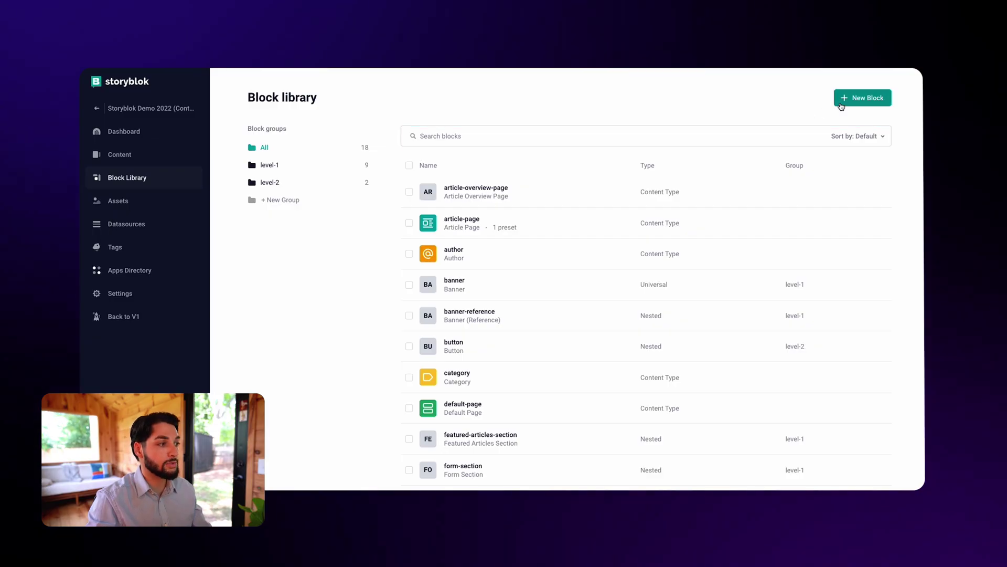
# - Abandon a new block, then search the block list for 'arti' and 'autho' and clear it
pyautogui.click(839, 103)
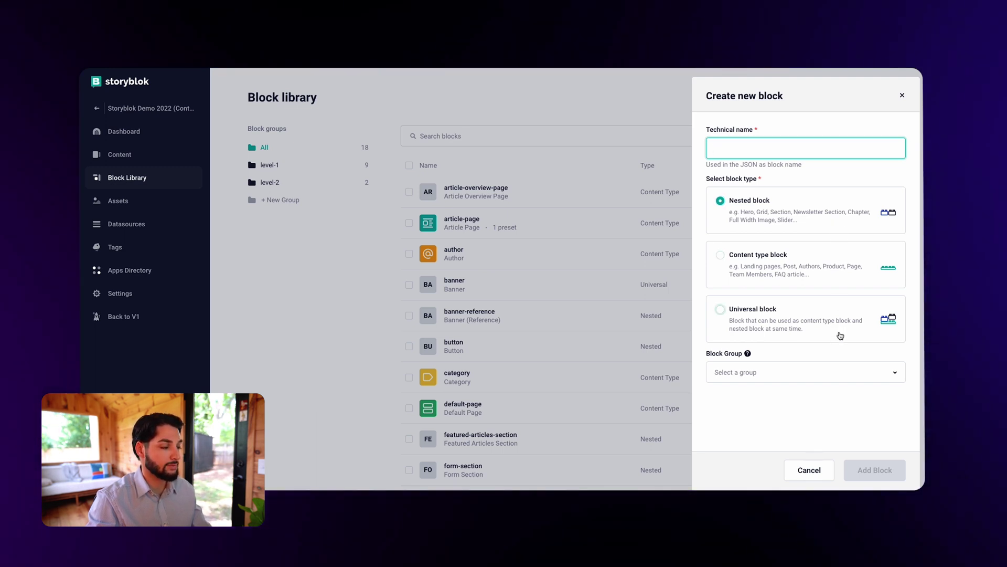
pyautogui.click(811, 469)
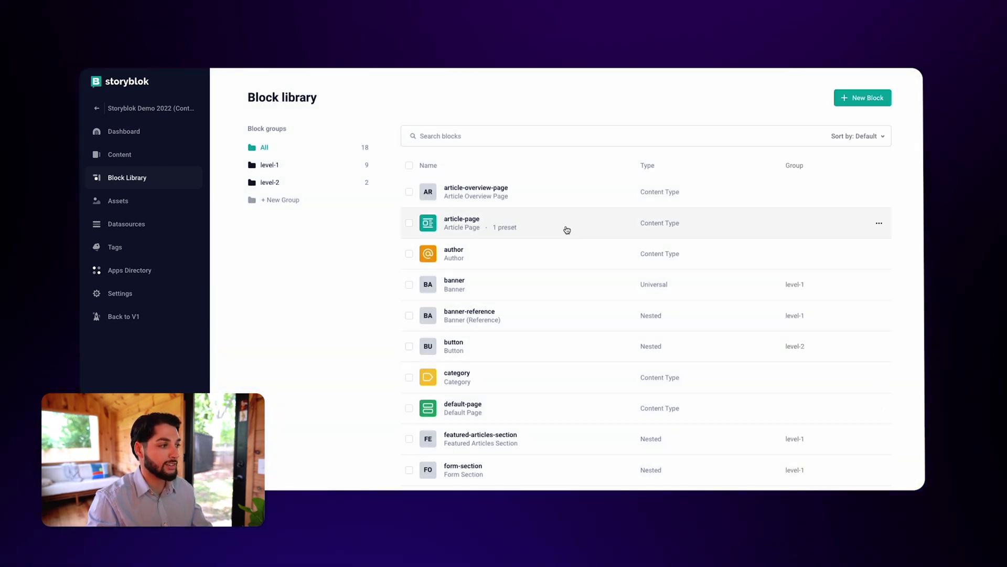
pyautogui.scroll(-5, 567, 230)
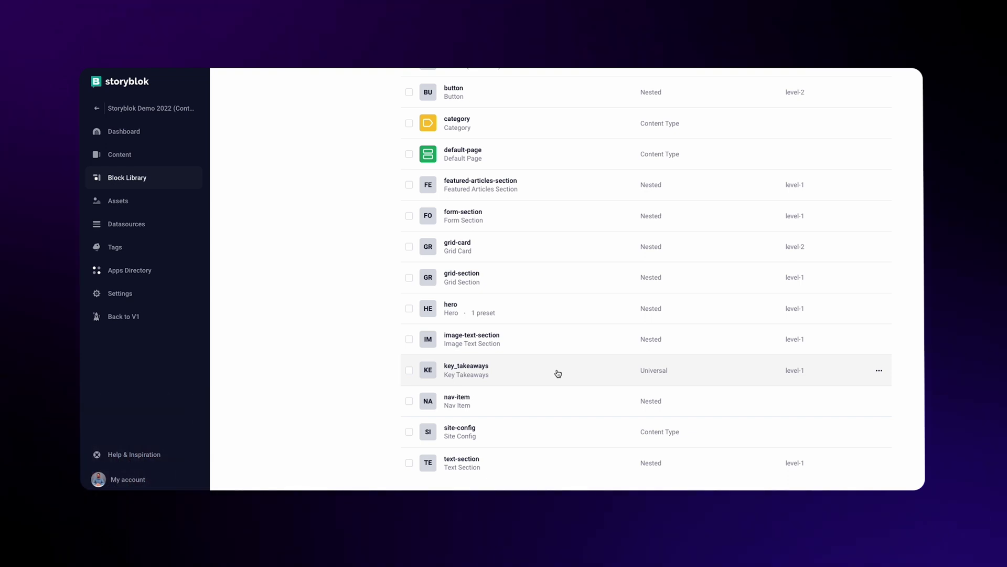
pyautogui.scroll(5, 558, 373)
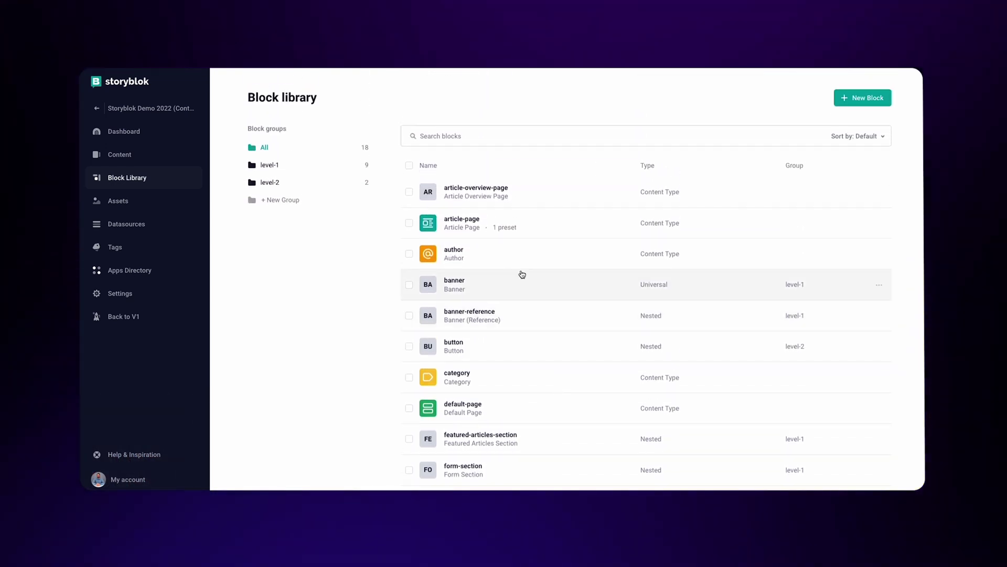
pyautogui.click(495, 138)
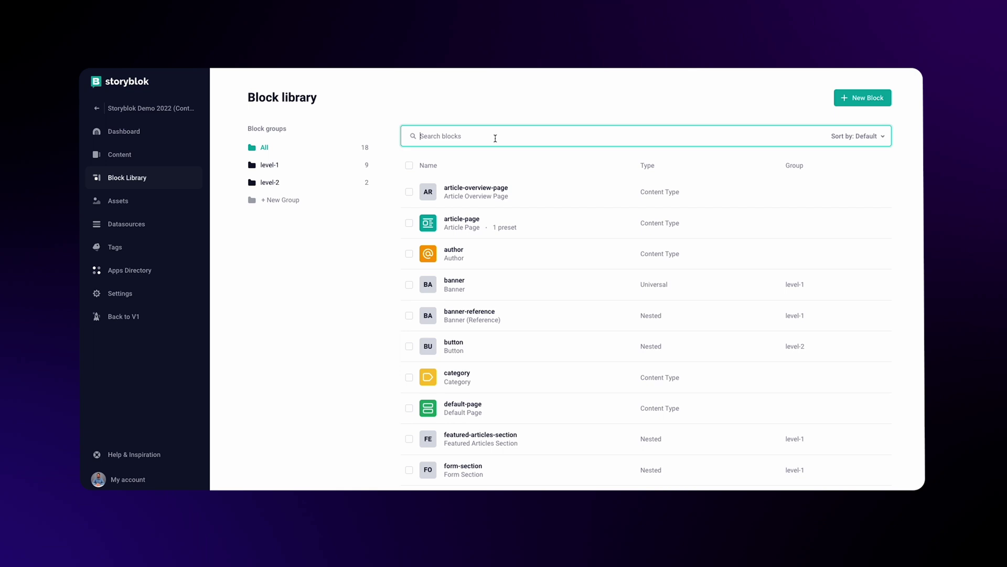
pyautogui.write('arti')
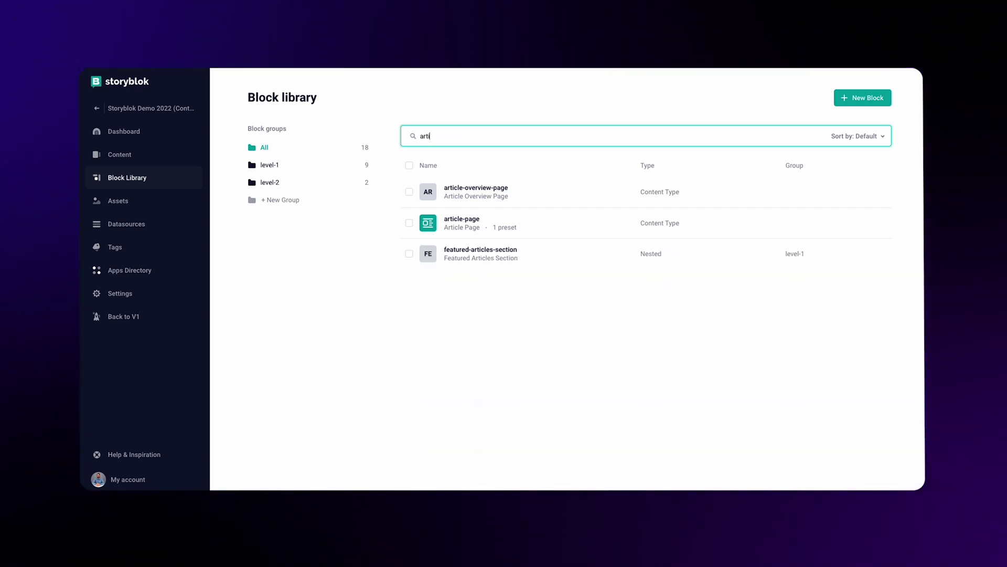
pyautogui.press('BackSpace')
pyautogui.press('BackSpace')
pyautogui.press('BackSpace')
pyautogui.press('BackSpace')
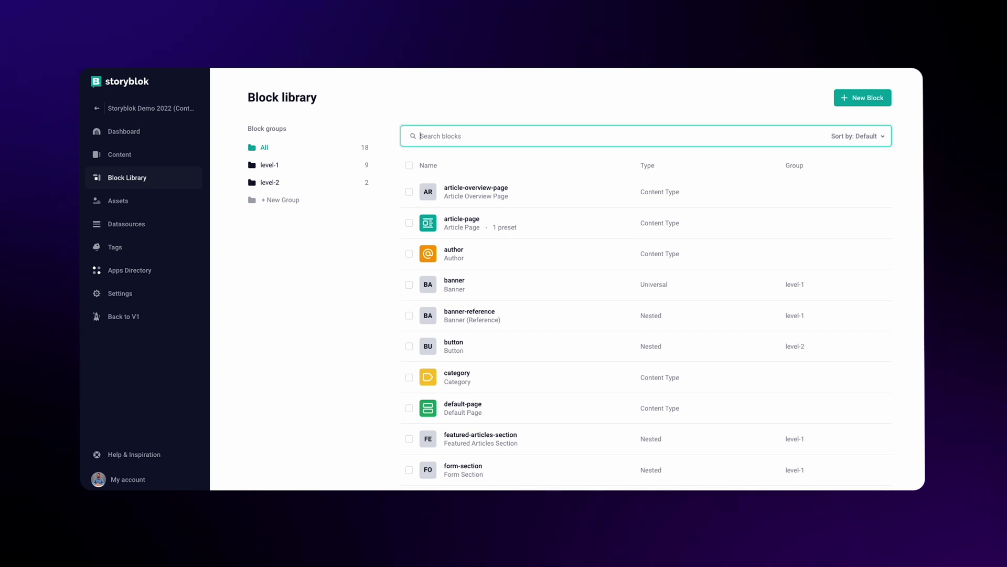
pyautogui.write('autho')
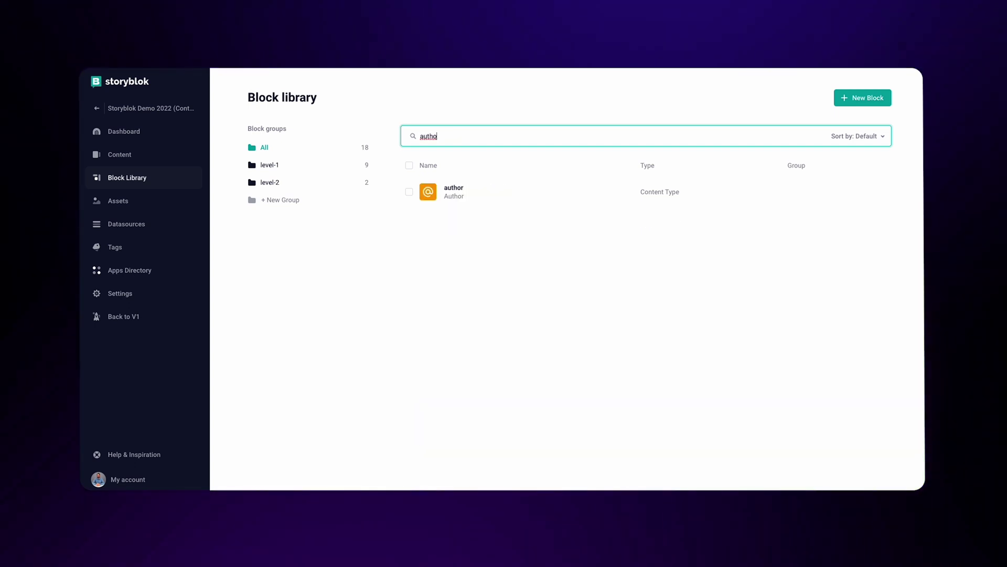
pyautogui.press('BackSpace')
pyautogui.press('BackSpace')
pyautogui.press('BackSpace')
pyautogui.press('BackSpace')
pyautogui.press('BackSpace')
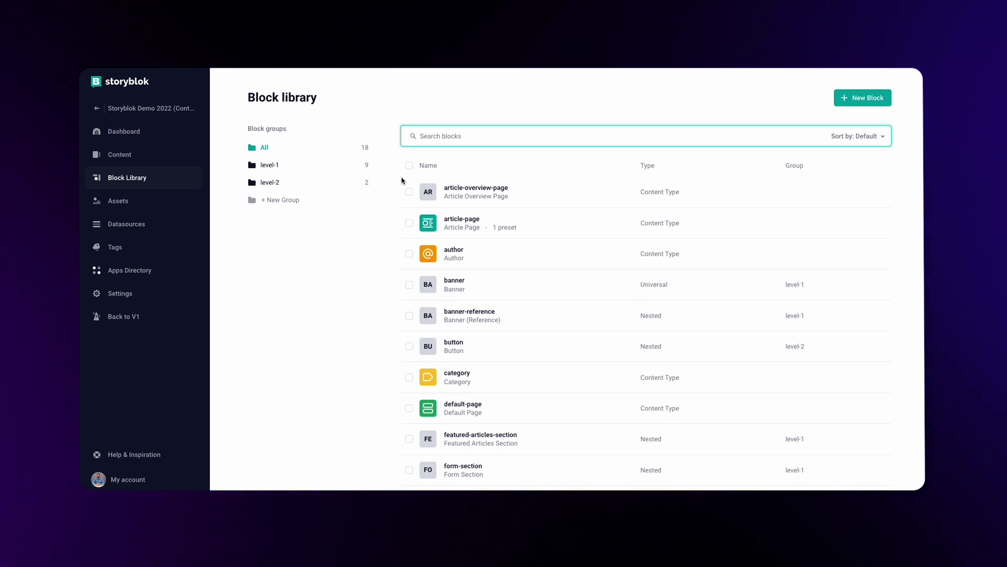
# - Create a block group named New Group and move article-page into it
pyautogui.click(327, 201)
pyautogui.write('New Group')
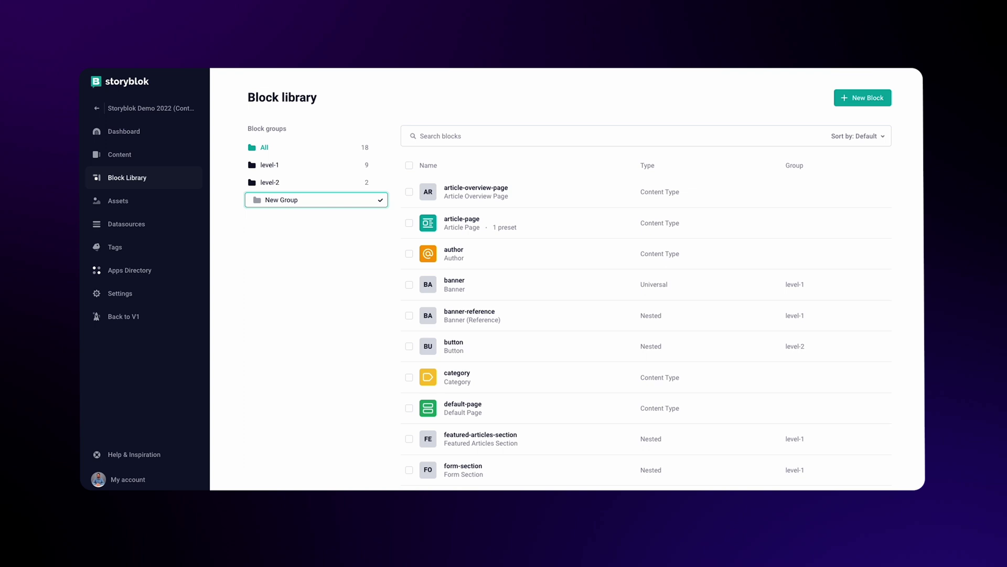
pyautogui.press('Return')
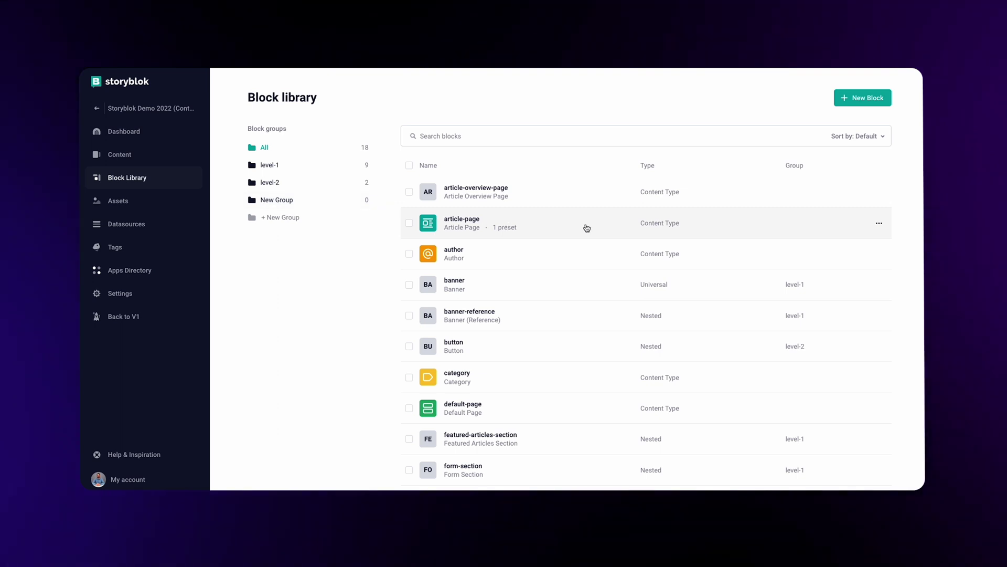
pyautogui.click(878, 224)
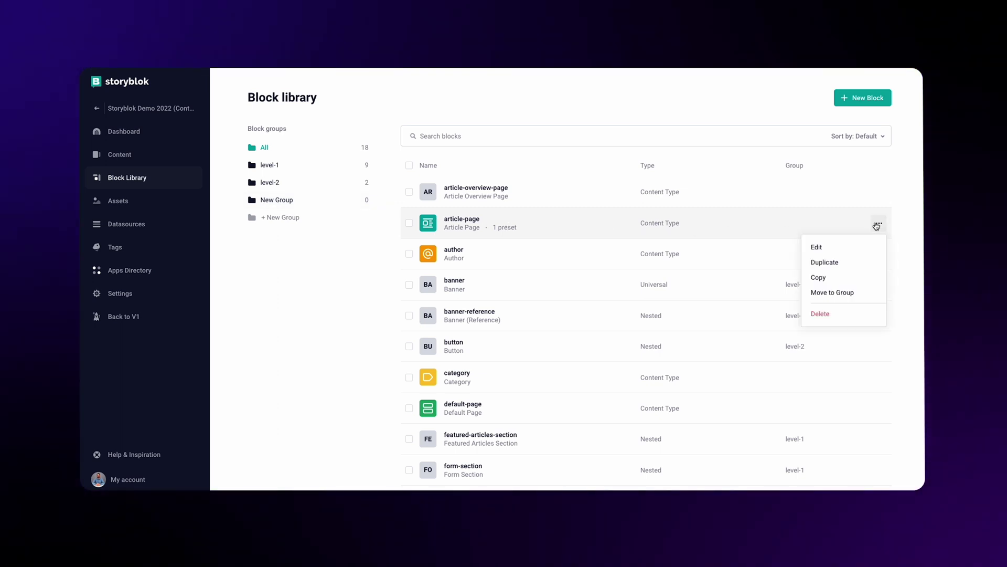
pyautogui.click(833, 292)
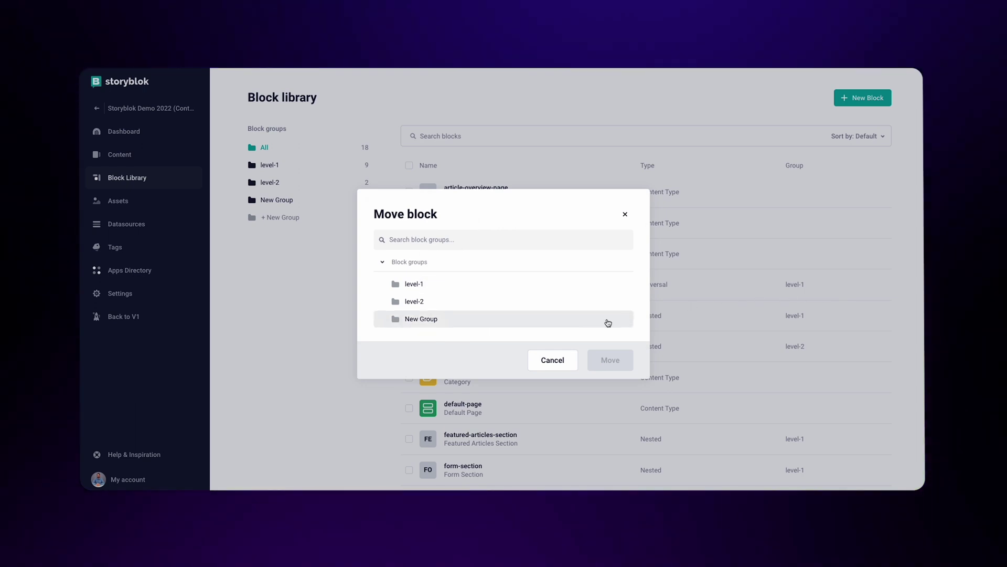
pyautogui.click(605, 320)
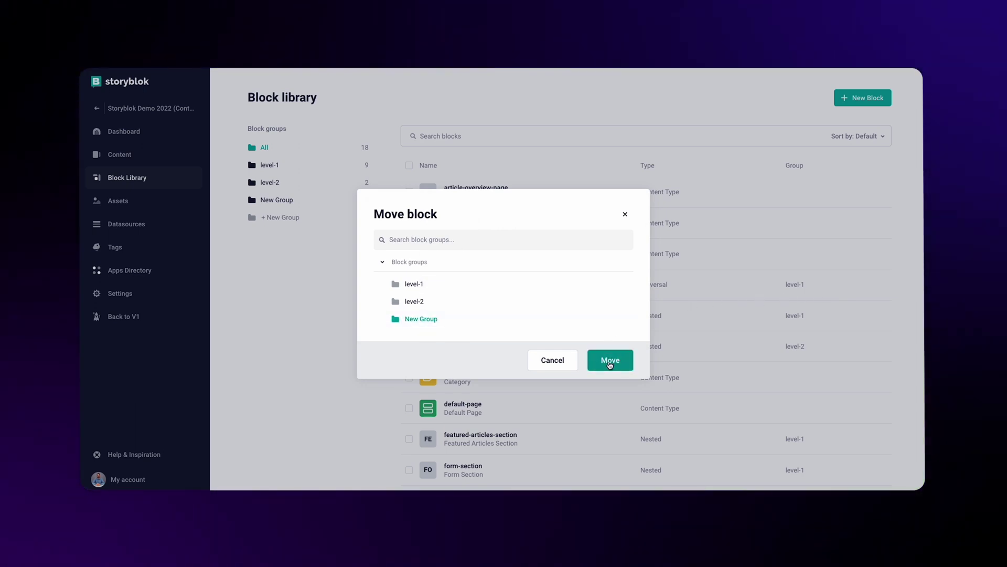
pyautogui.click(610, 363)
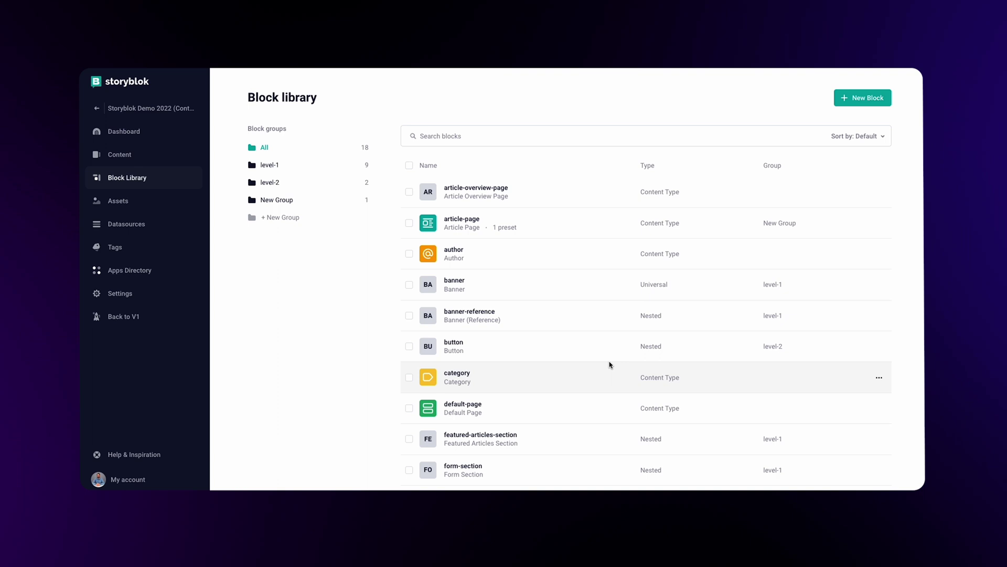
# - Move article-overview-page, author, category and default-page together into New Group
pyautogui.click(410, 191)
pyautogui.click(409, 277)
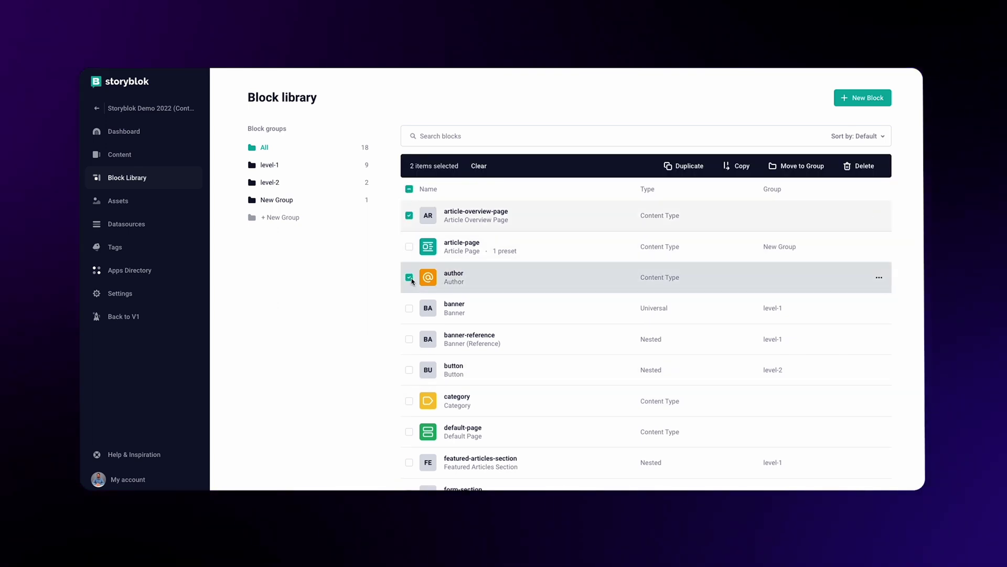
pyautogui.click(409, 400)
pyautogui.click(409, 431)
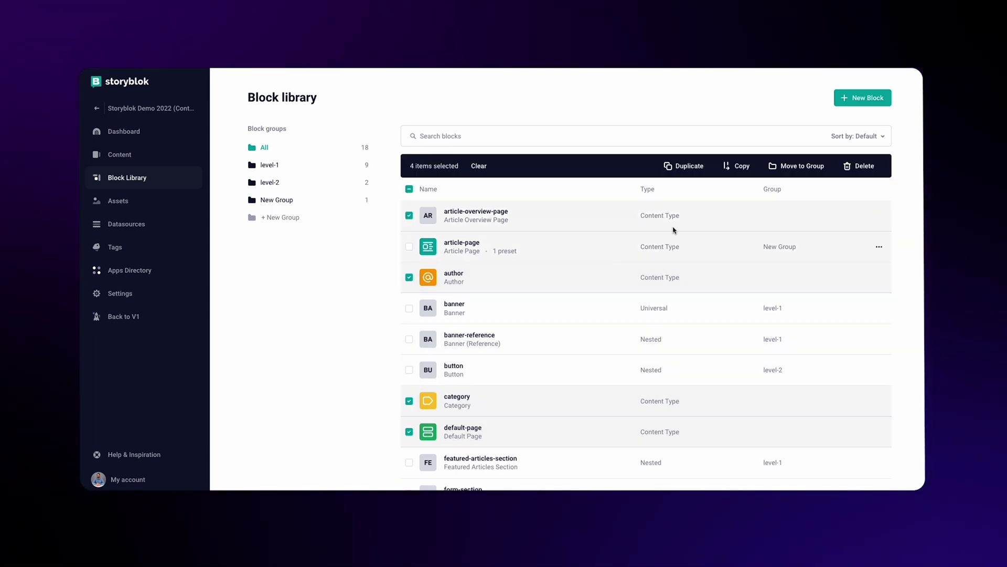
pyautogui.click(796, 165)
pyautogui.click(544, 323)
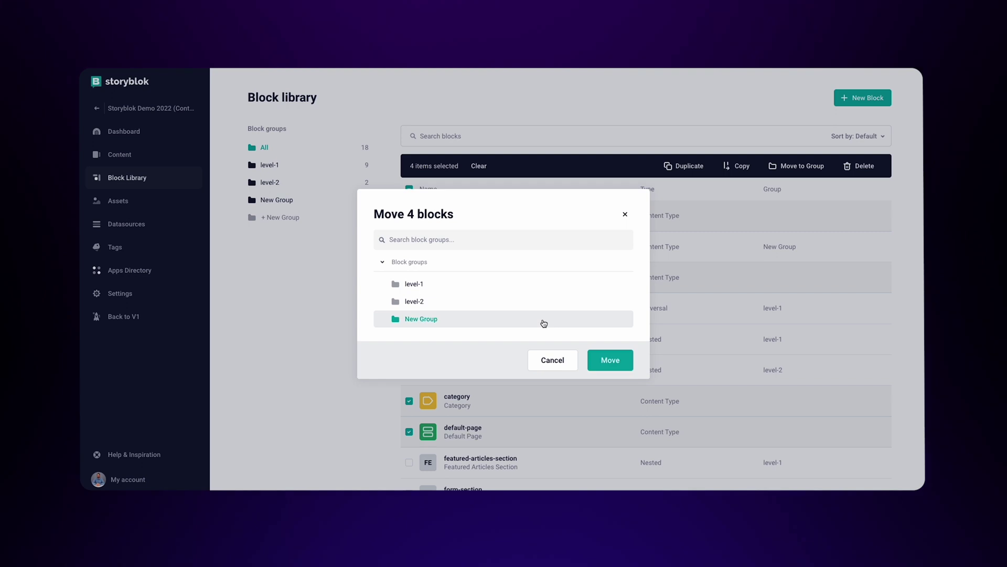
pyautogui.click(602, 359)
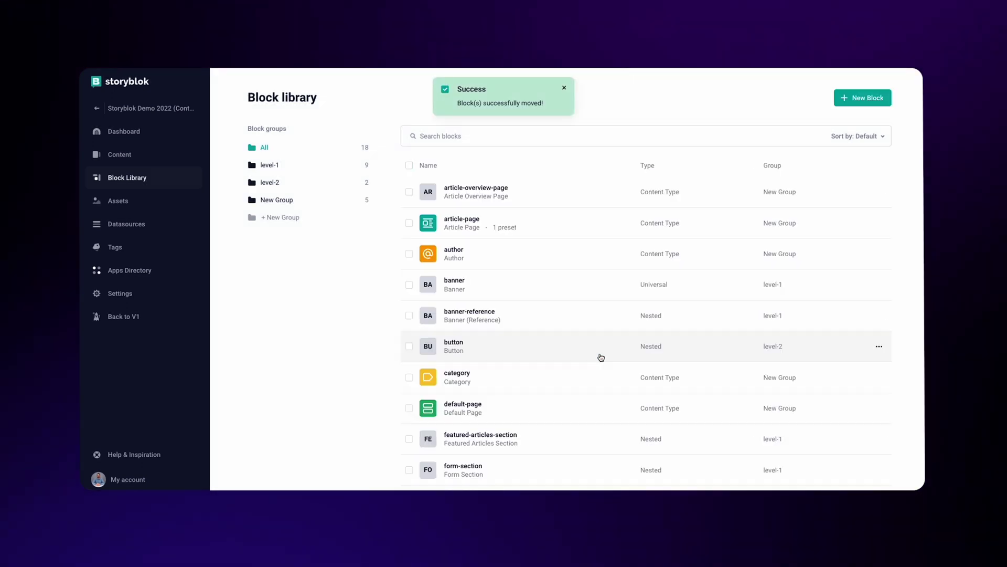
pyautogui.click(409, 346)
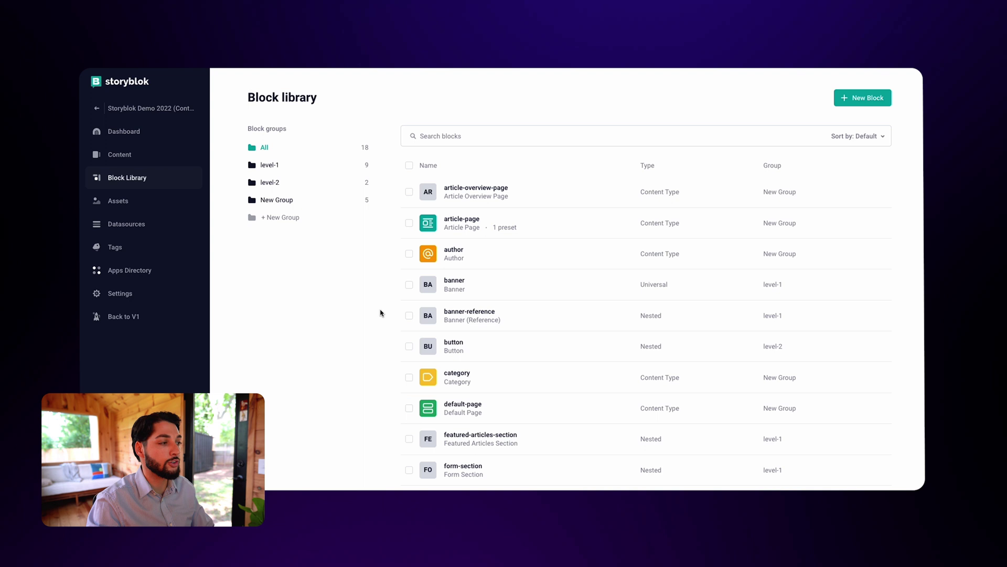
pyautogui.click(849, 101)
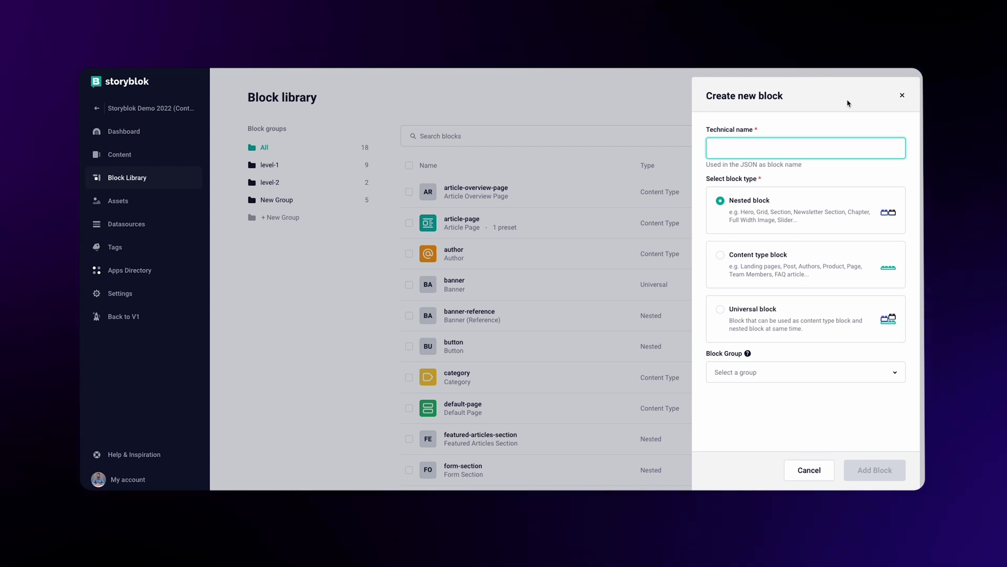
pyautogui.click(903, 95)
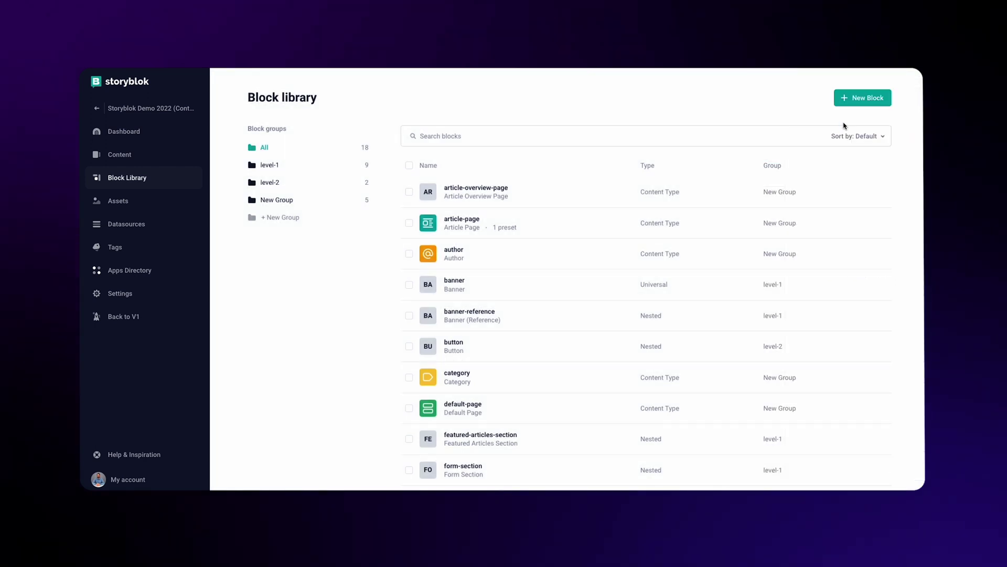
pyautogui.scroll(-3, 546, 355)
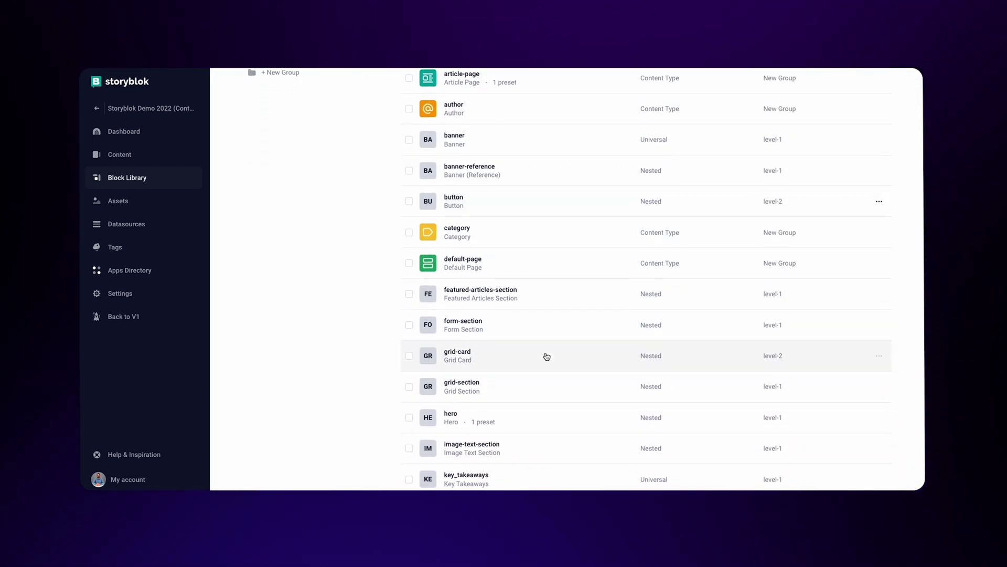
pyautogui.scroll(-2, 547, 355)
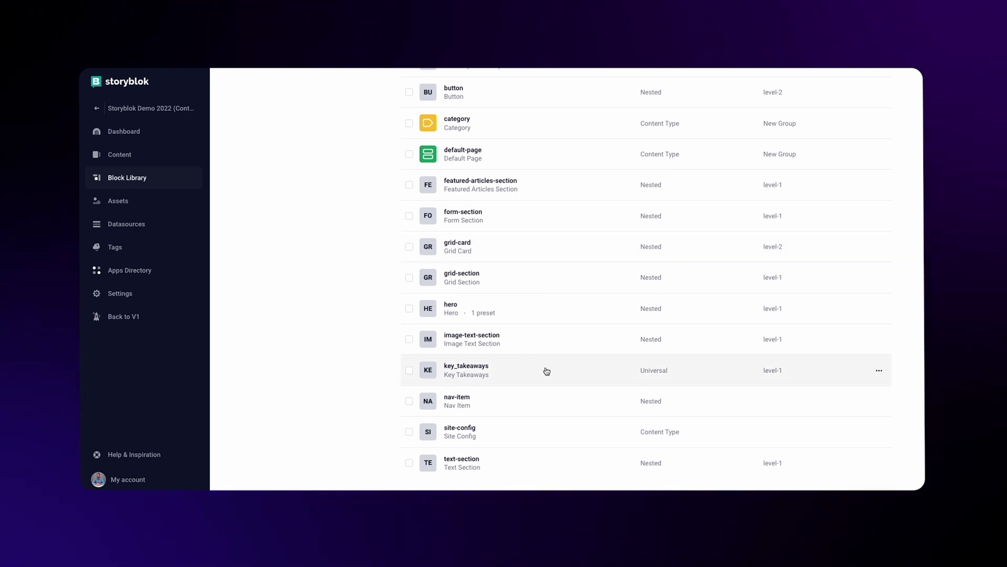
# - Open the key_takeaways block and enter key_takeaways as a new field name
pyautogui.click(546, 371)
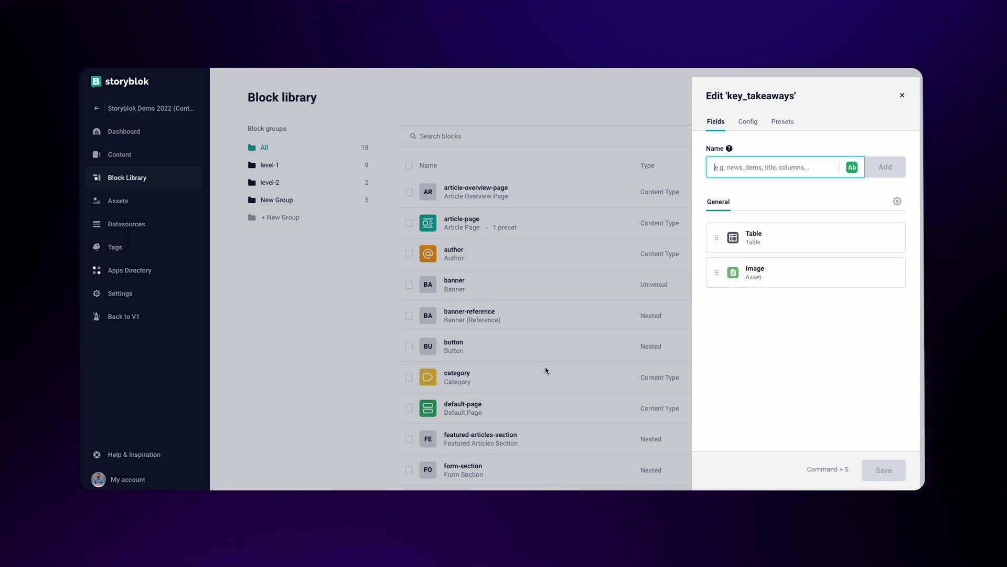
pyautogui.write('key_ta')
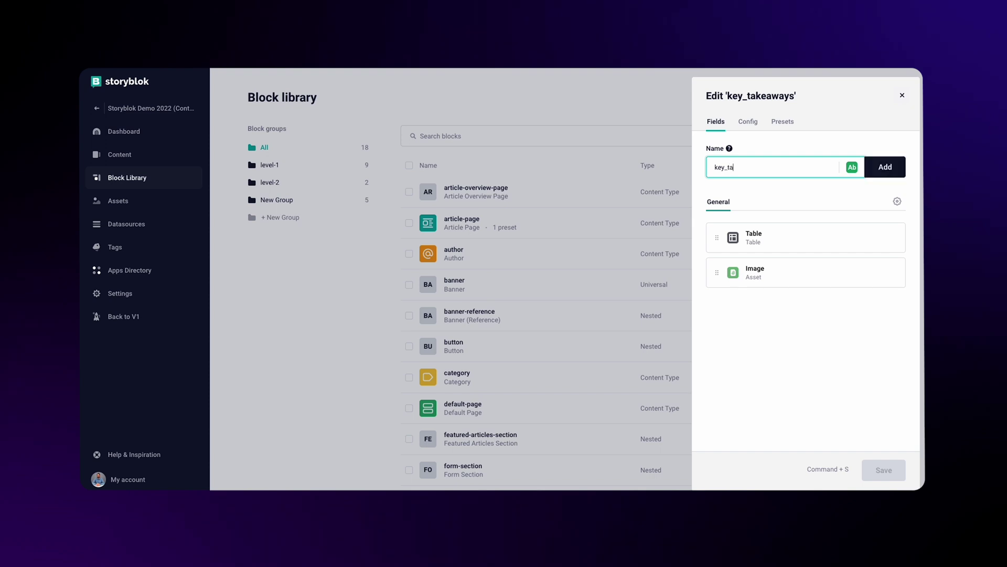
pyautogui.write('keaways')
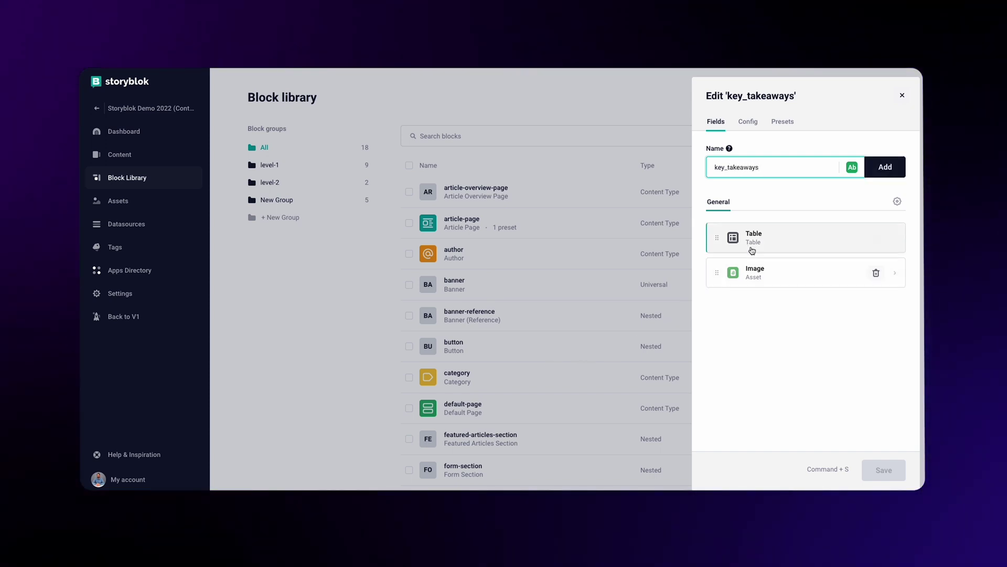
# - Add key_takeaways as a Richtext field and drag it between the Table and Image fields
pyautogui.click(851, 168)
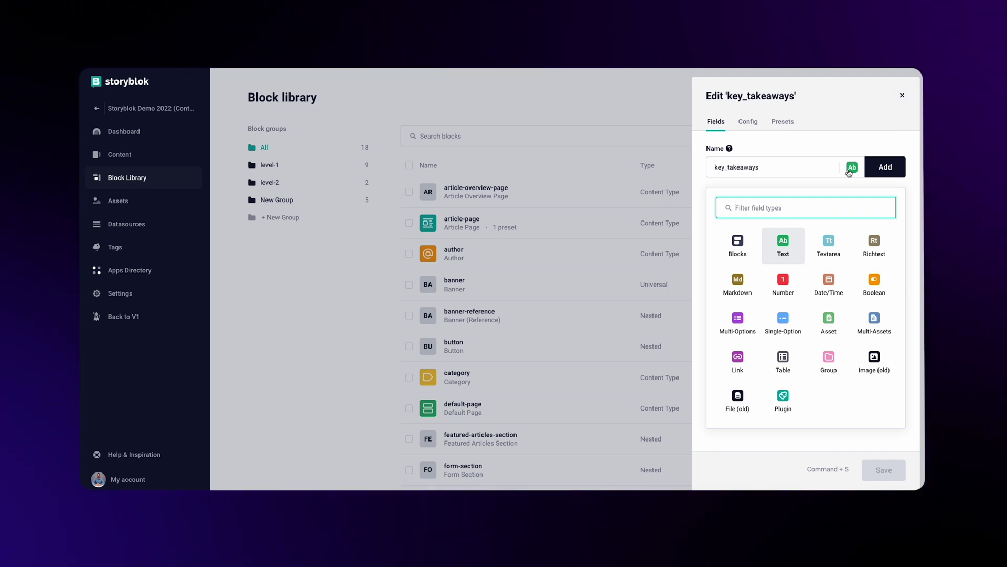
pyautogui.click(874, 243)
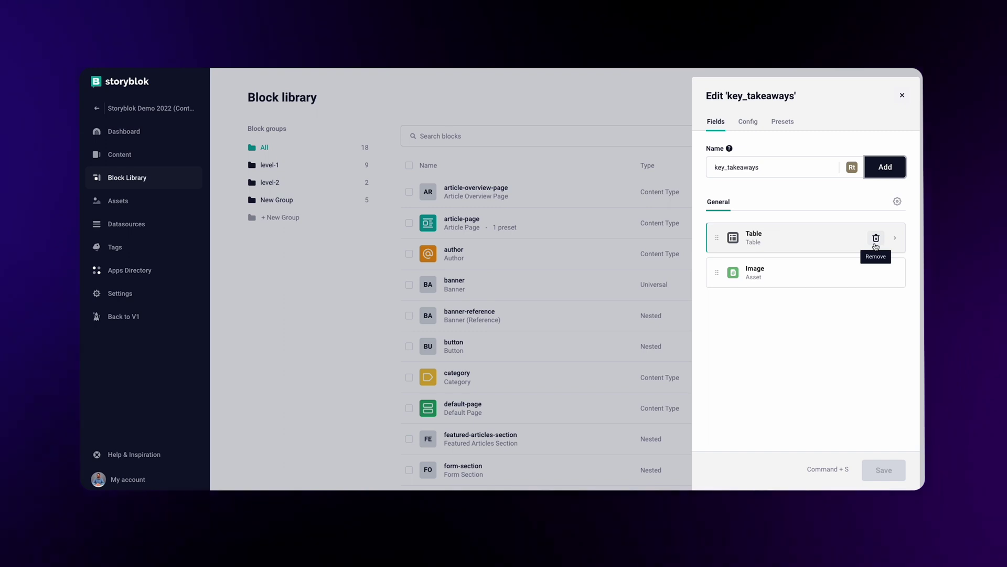
pyautogui.click(878, 172)
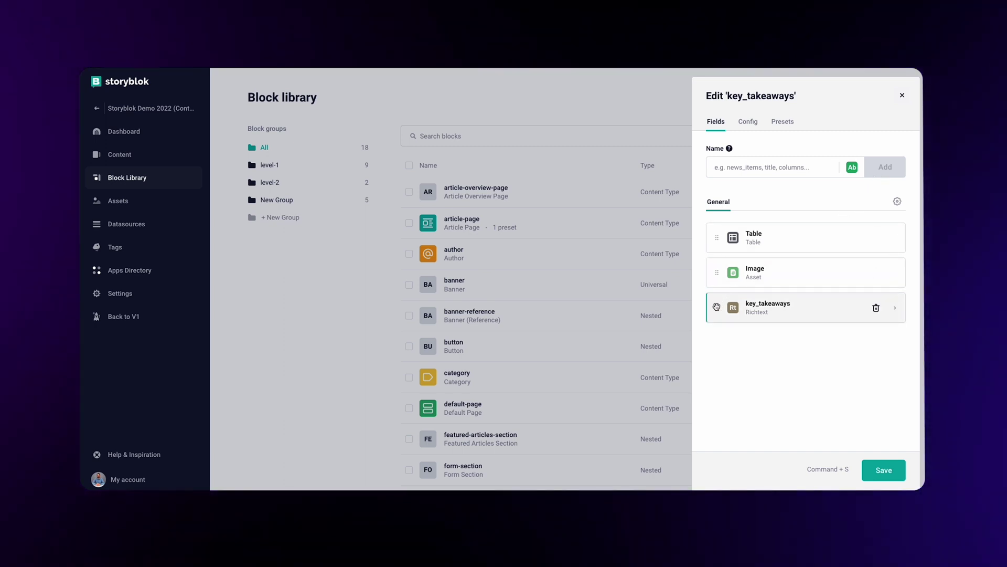
pyautogui.moveTo(717, 307); pyautogui.dragTo(717, 262)
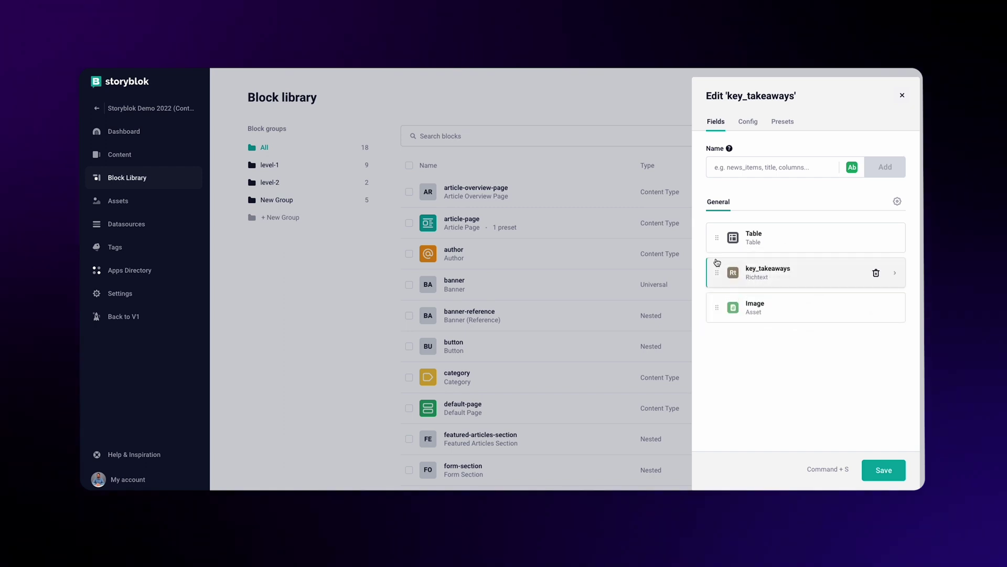
# - Give the key_takeaways field display name Key Takeaways, make it required and translatable with a 500-character limit, and save
pyautogui.click(778, 272)
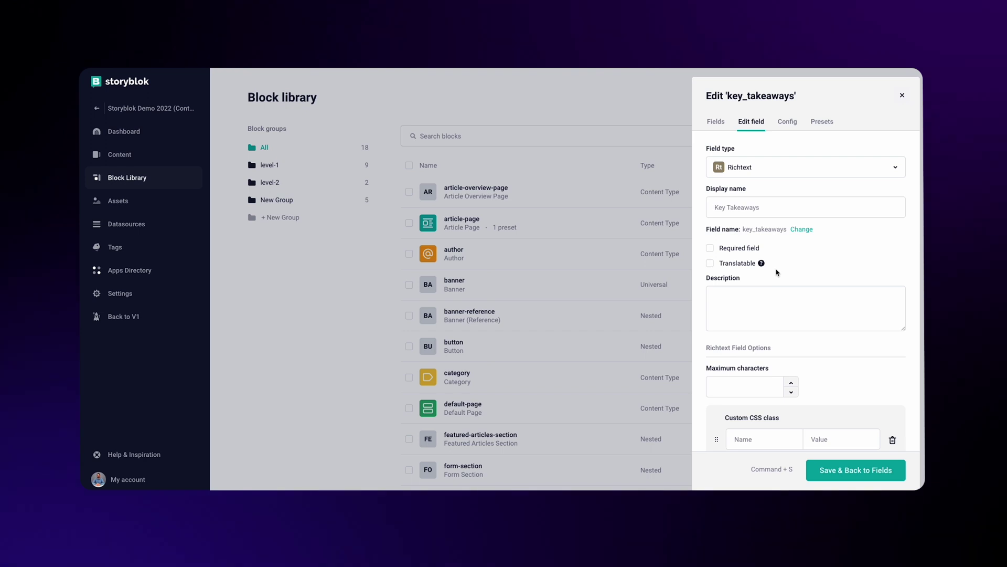
pyautogui.click(751, 212)
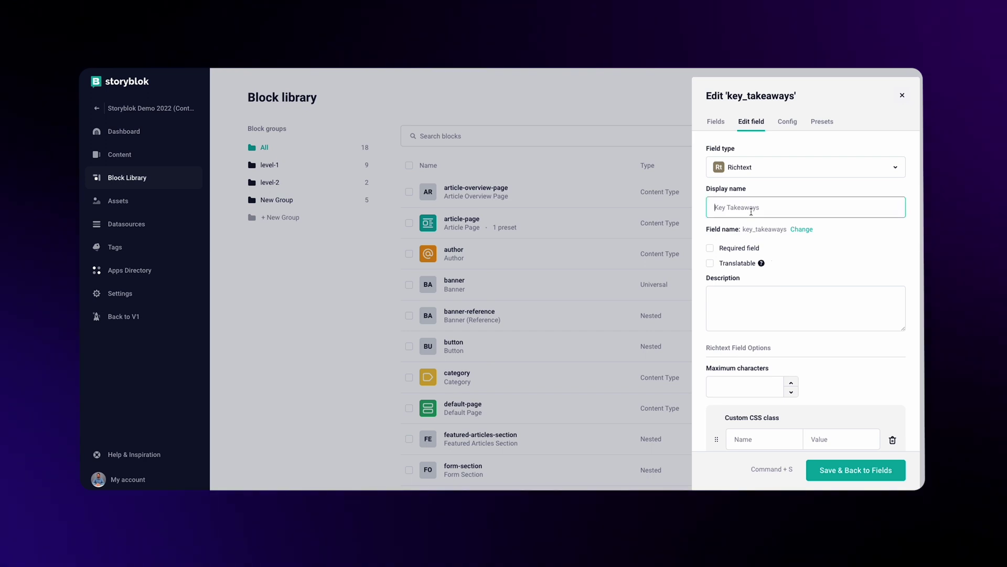
pyautogui.write('Key ')
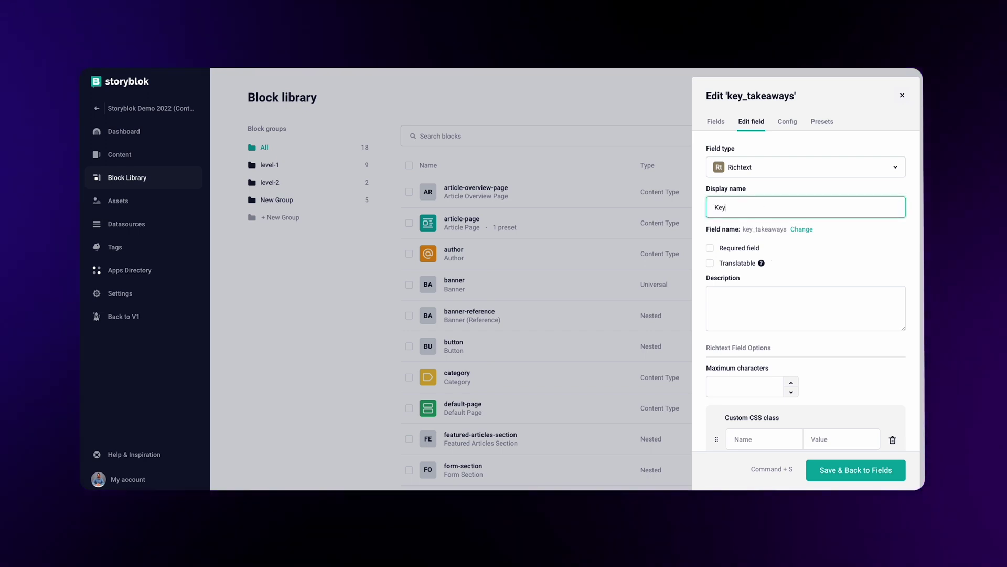
pyautogui.write('Takeaways')
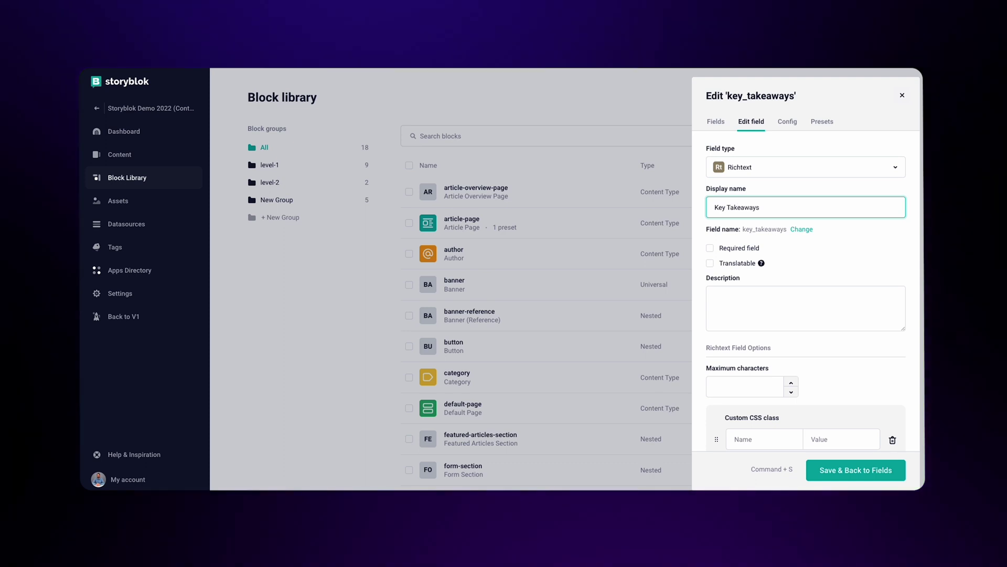
pyautogui.click(712, 248)
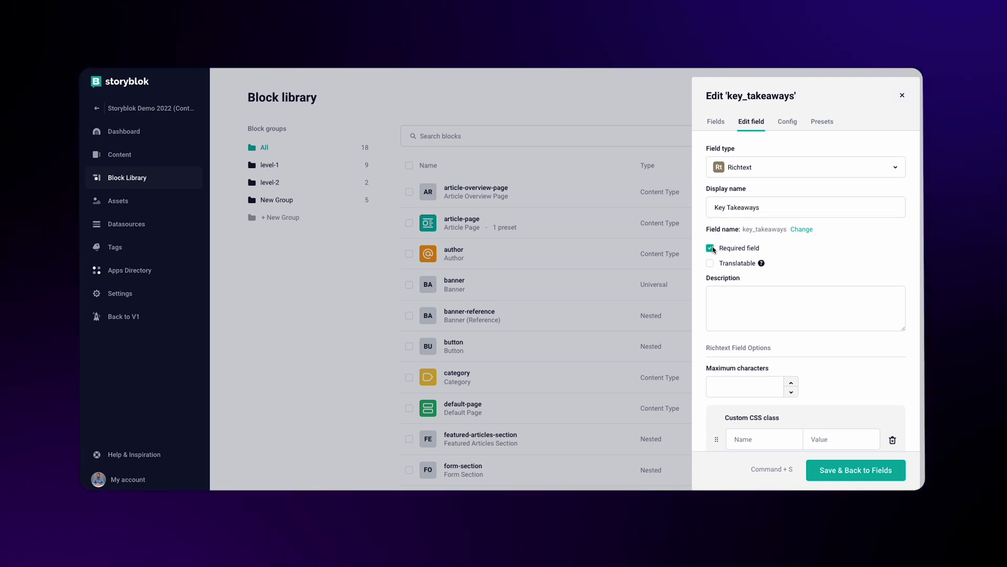
pyautogui.click(710, 263)
pyautogui.click(745, 386)
pyautogui.write('500')
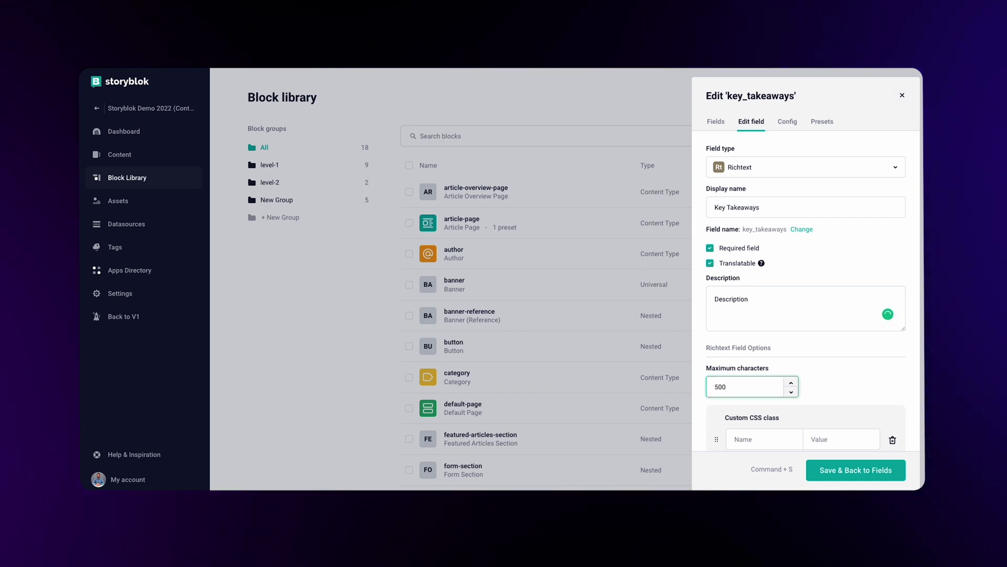
pyautogui.scroll(-3, 815, 368)
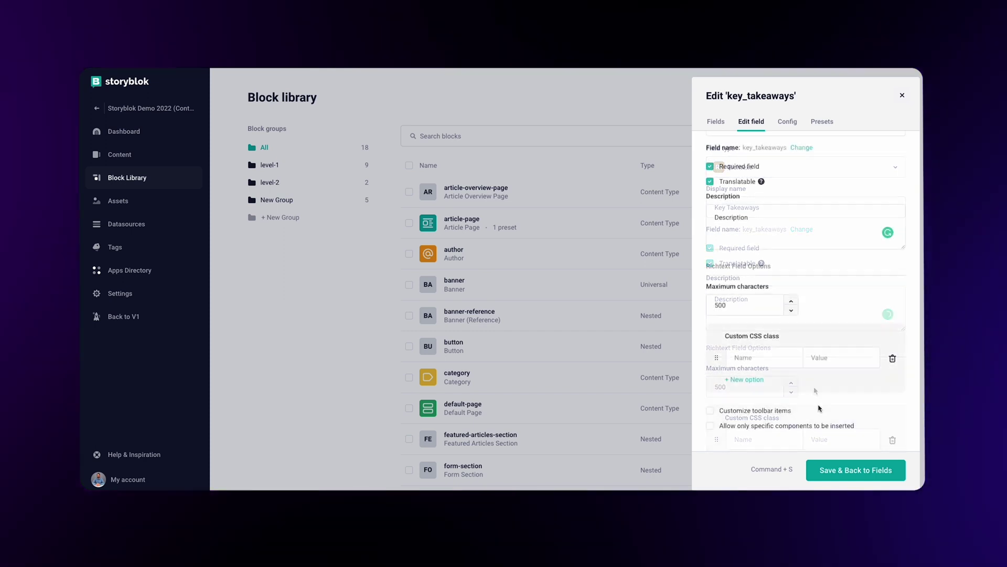
pyautogui.click(837, 472)
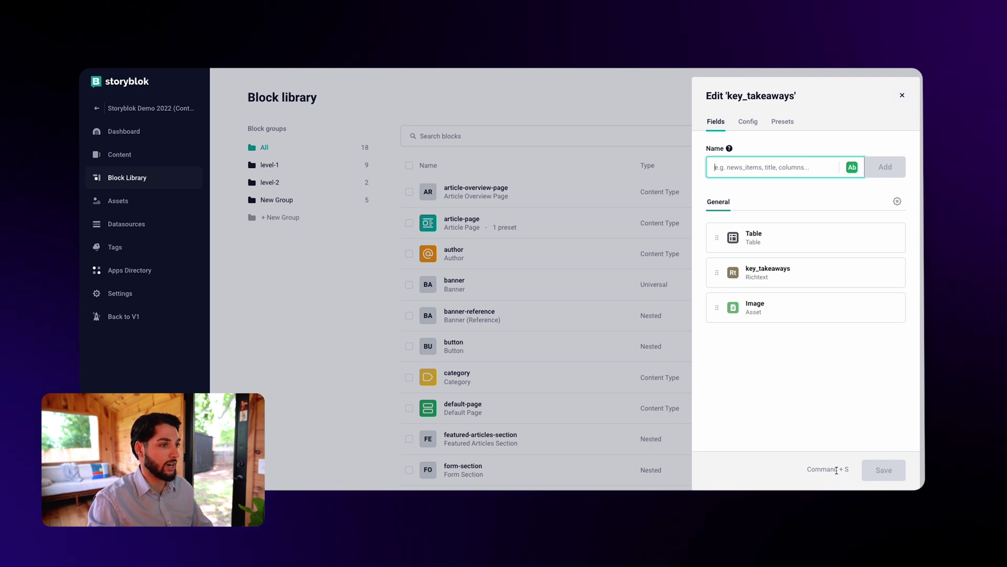
# - Set up a new block named alternative_blog as a Content type block in New Group
pyautogui.click(904, 96)
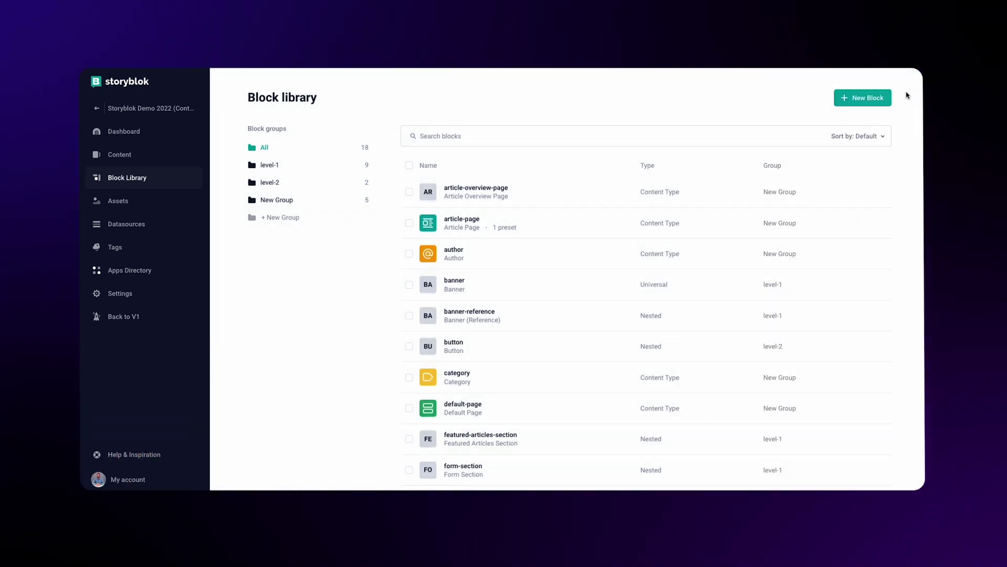
pyautogui.click(871, 99)
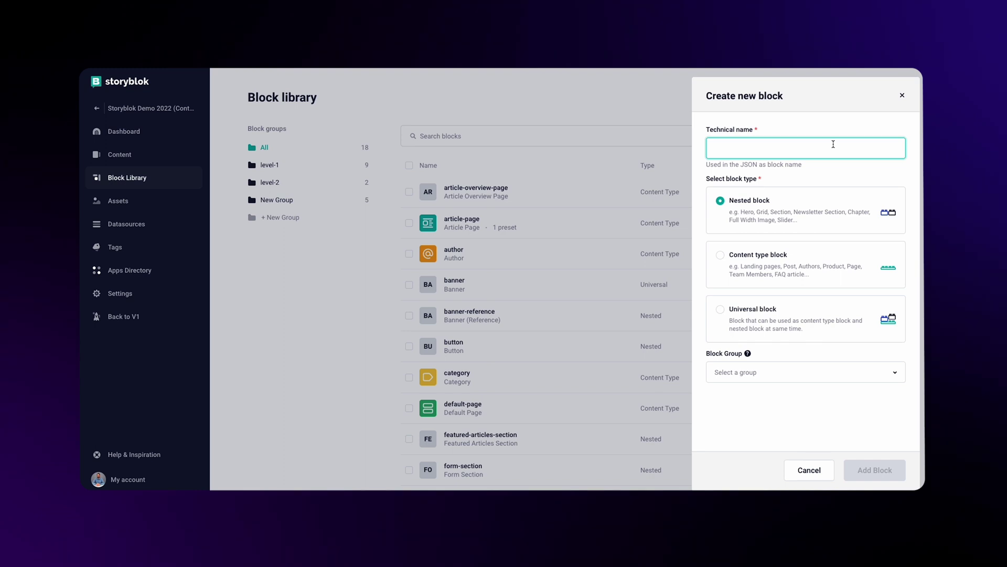
pyautogui.write('alternative')
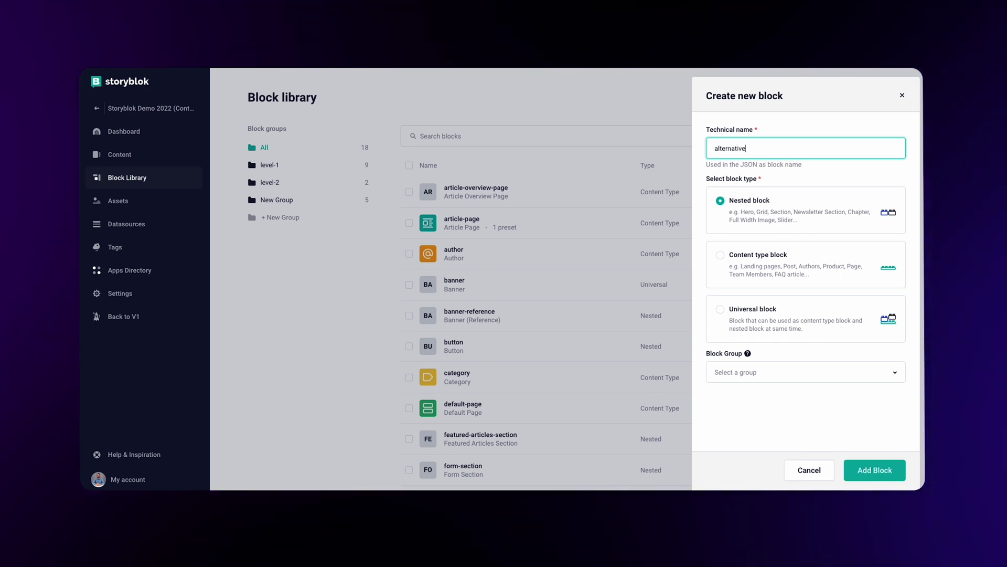
pyautogui.write('_blog')
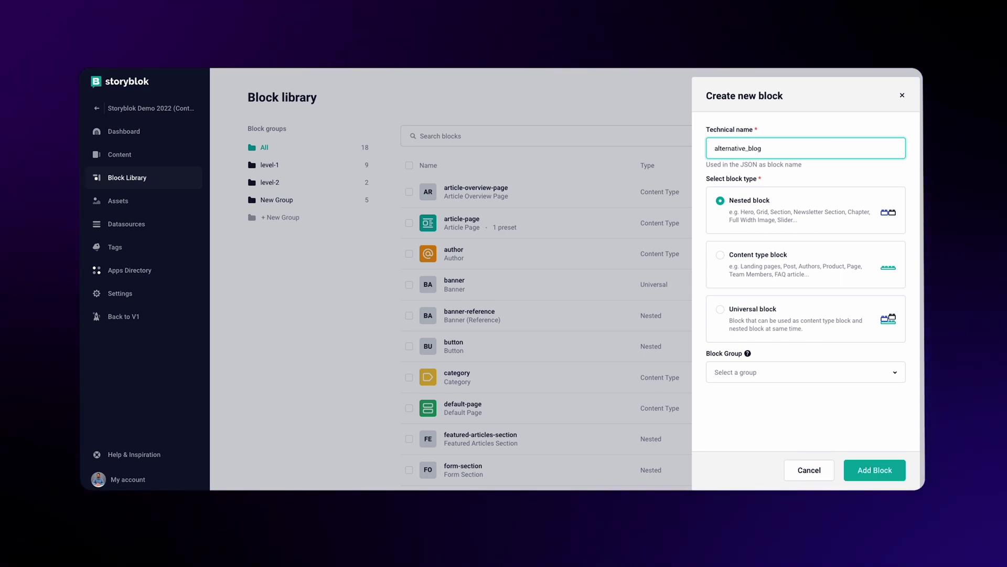
pyautogui.click(824, 260)
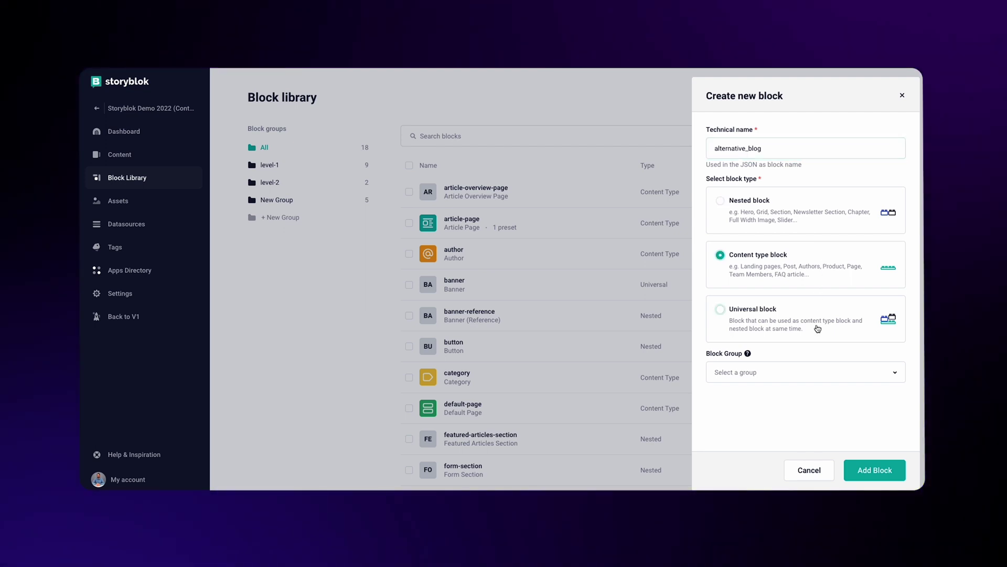
pyautogui.click(816, 369)
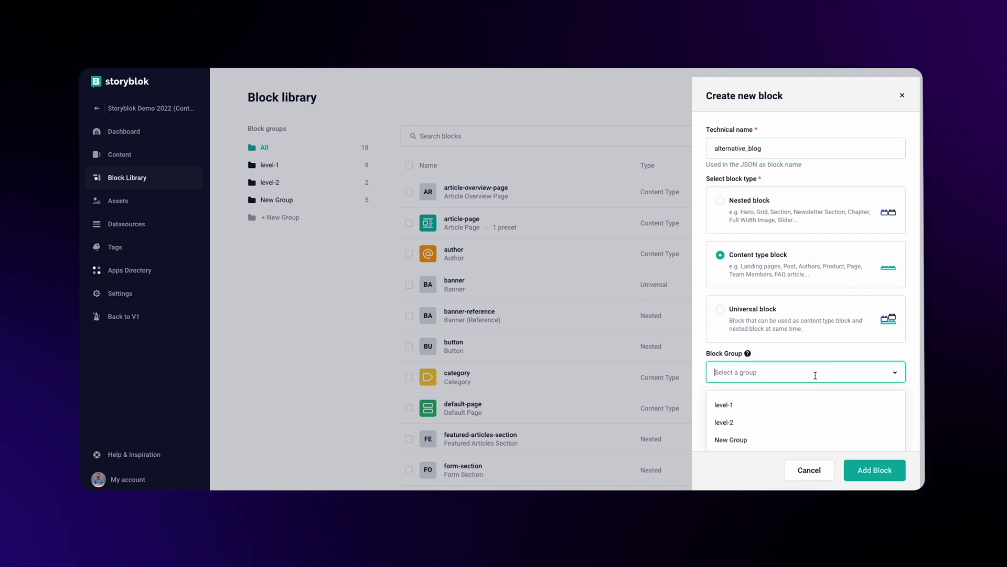
pyautogui.click(807, 440)
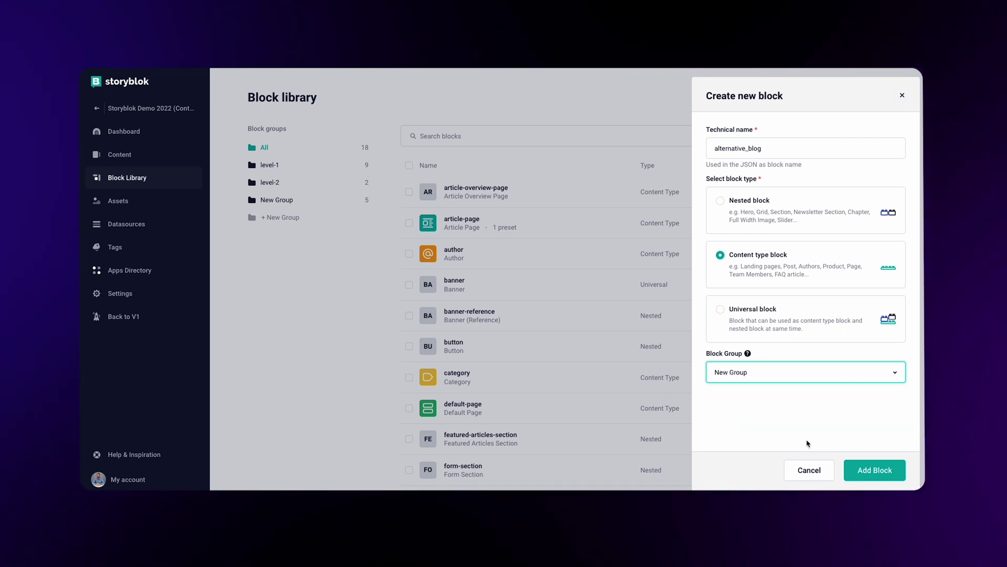
# - Create the alternative_blog block and add a headingtext Richtext field
pyautogui.click(860, 475)
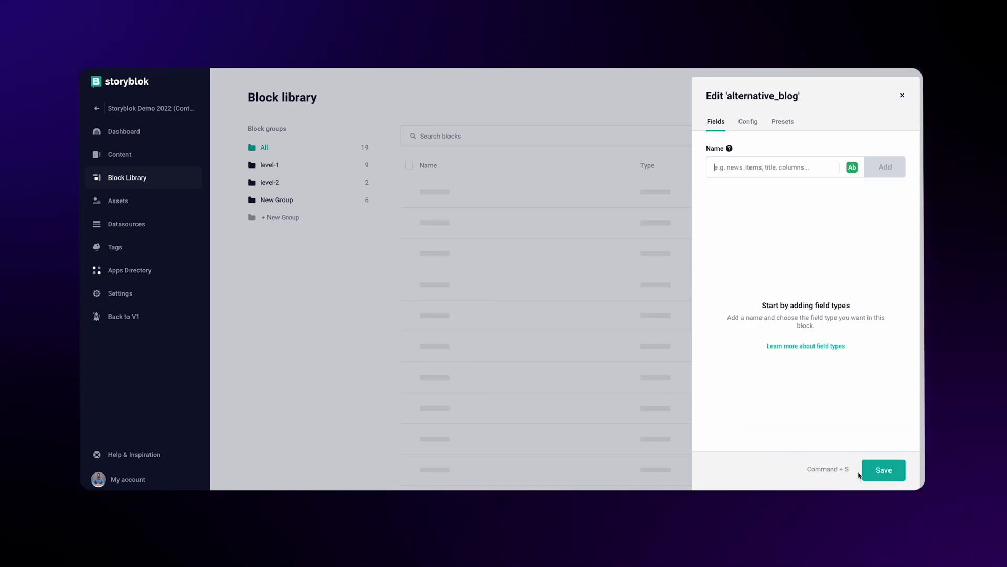
pyautogui.write('headingtext')
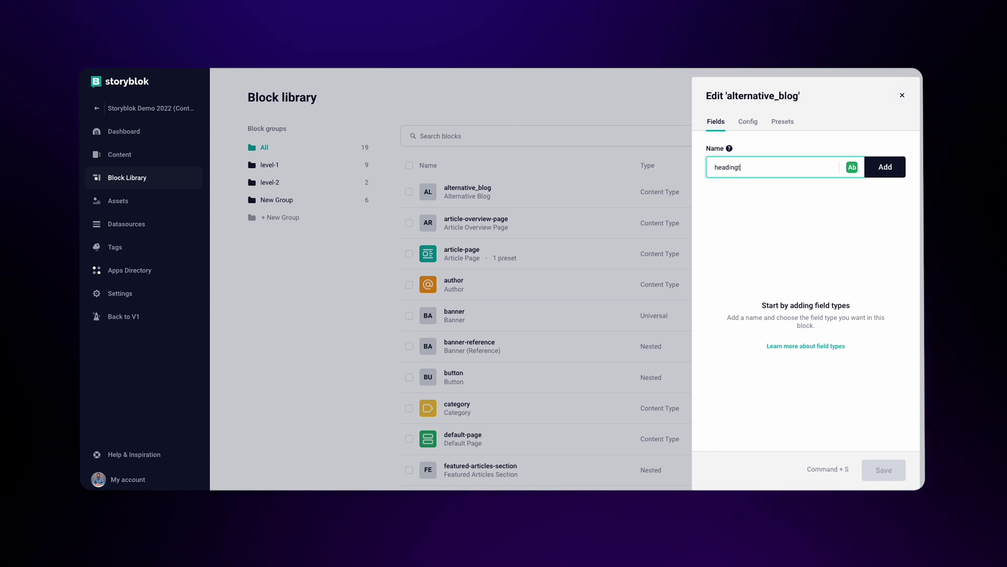
pyautogui.click(852, 167)
pyautogui.click(874, 244)
pyautogui.click(885, 166)
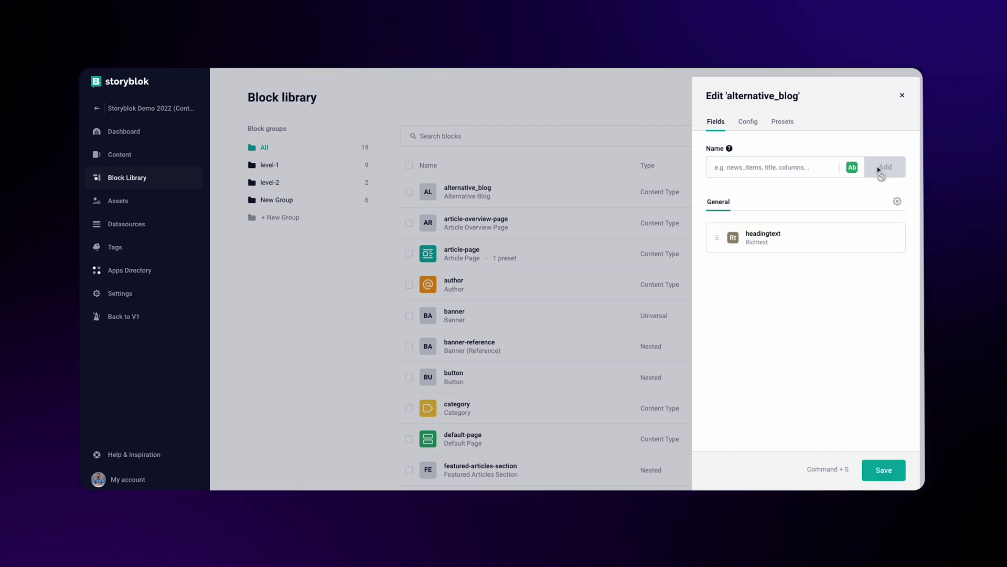
# - Add an Image Asset field and a blogtext Text field to alternative_blog
pyautogui.write('Image')
pyautogui.click(852, 167)
pyautogui.click(829, 320)
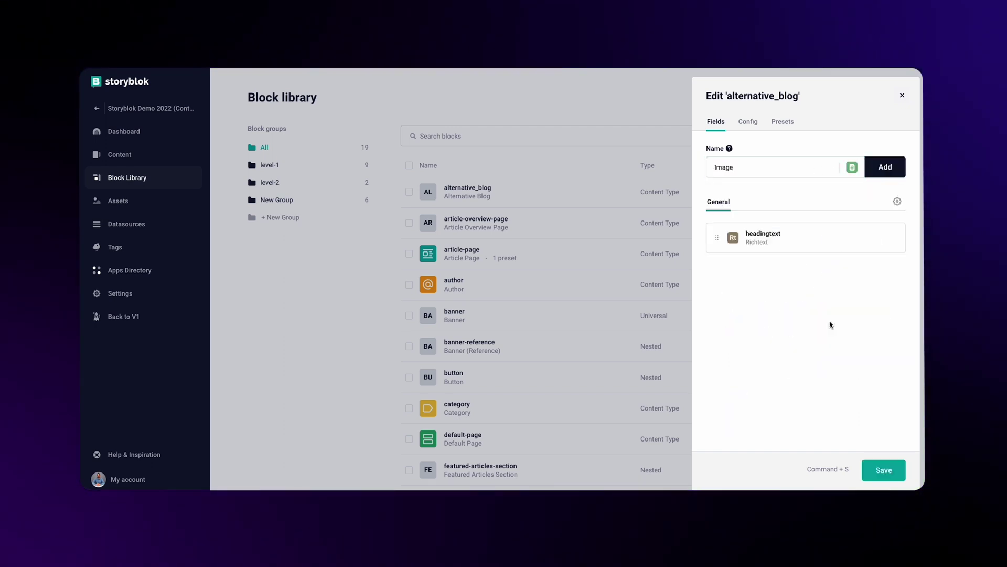
pyautogui.click(885, 166)
pyautogui.write('blogtext')
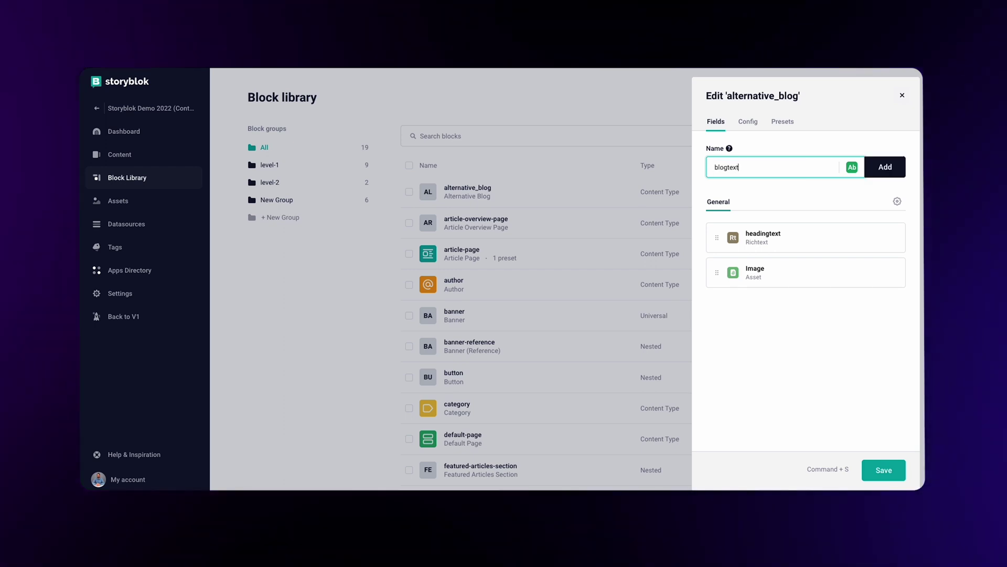
pyautogui.click(852, 167)
pyautogui.click(783, 244)
pyautogui.click(885, 167)
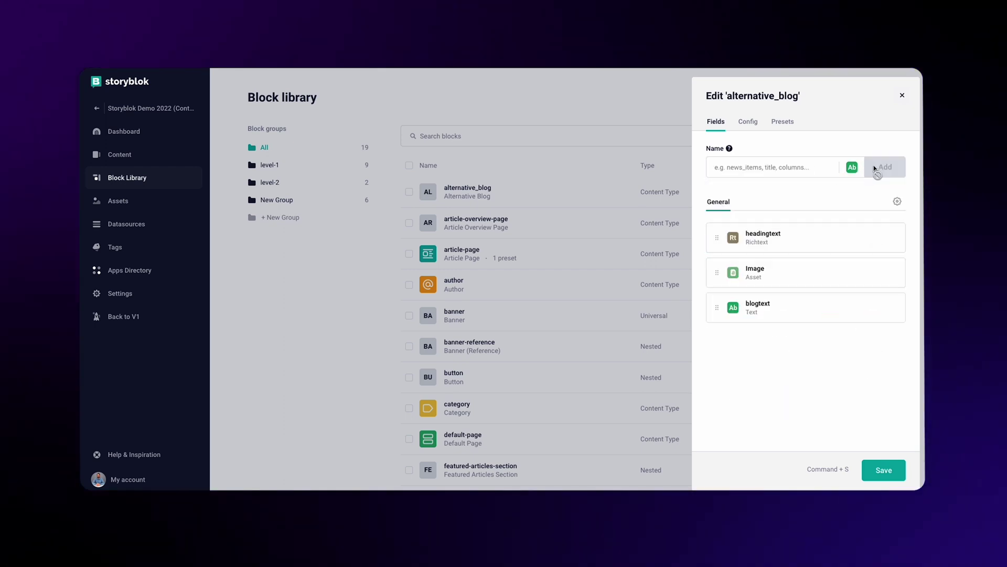
pyautogui.click(749, 122)
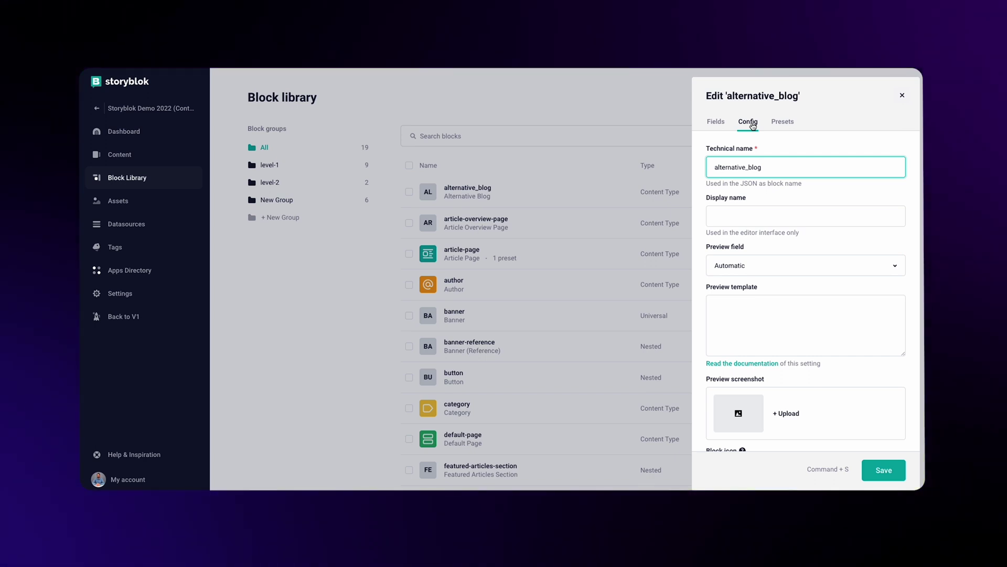
# - Set the display name to Alternative Blog, choose an orange list-style block icon, and save
pyautogui.press('Tab')
pyautogui.write('Alternative Blog')
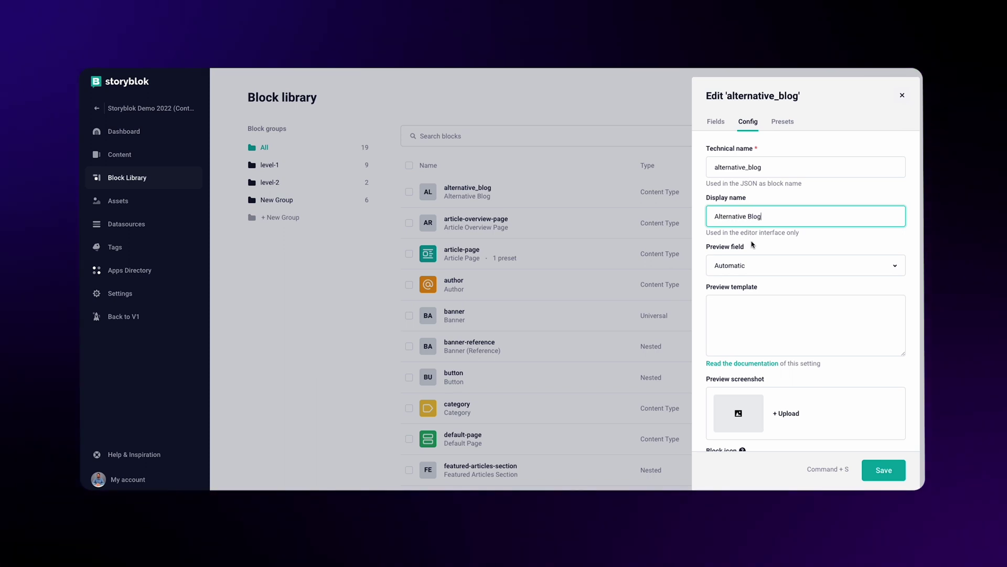
pyautogui.scroll(-3, 752, 244)
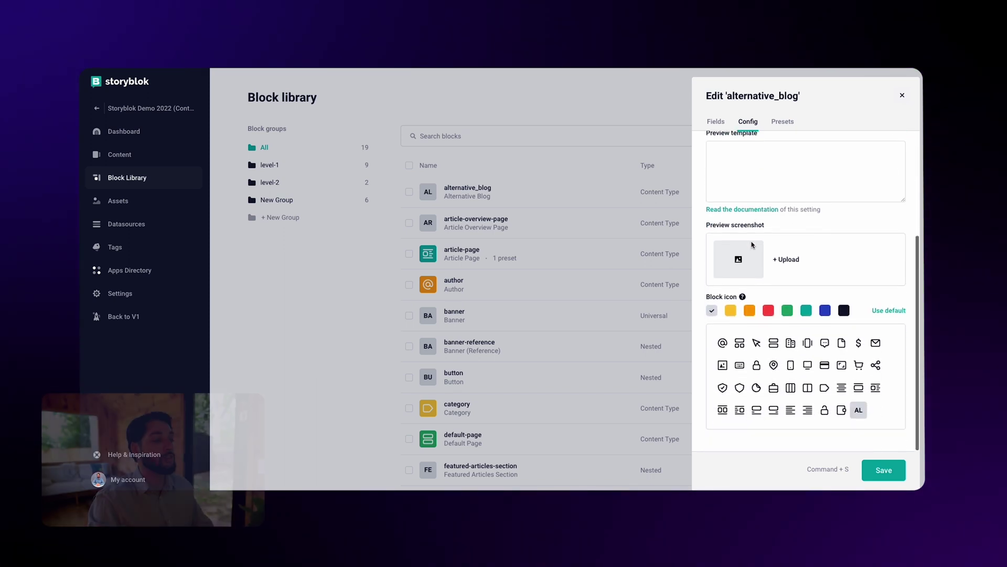
pyautogui.click(750, 310)
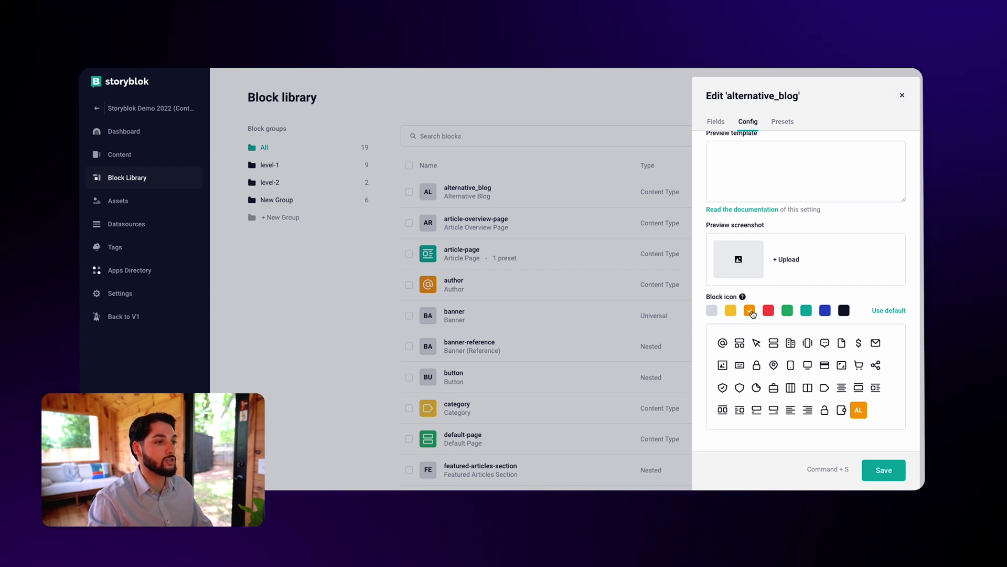
pyautogui.click(858, 388)
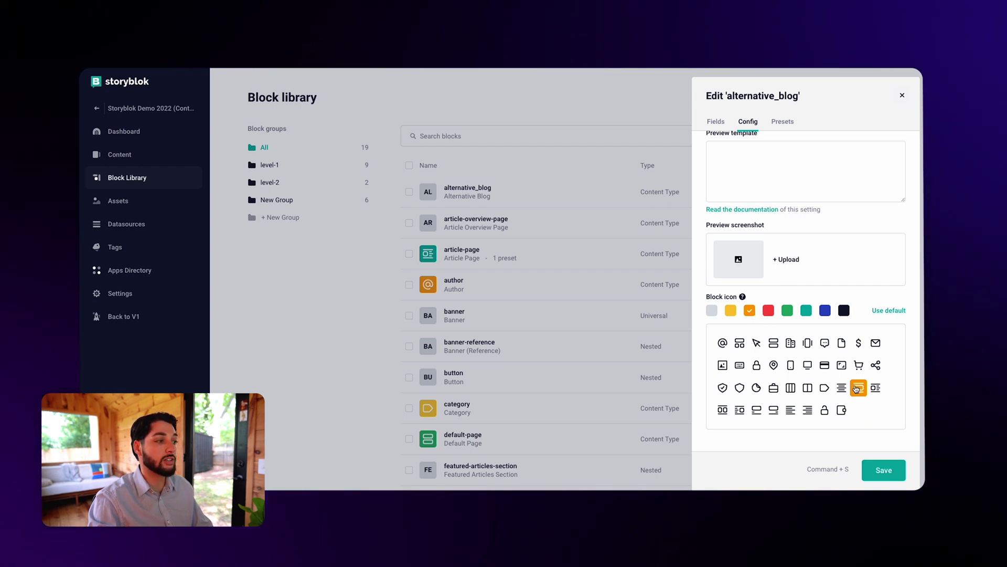